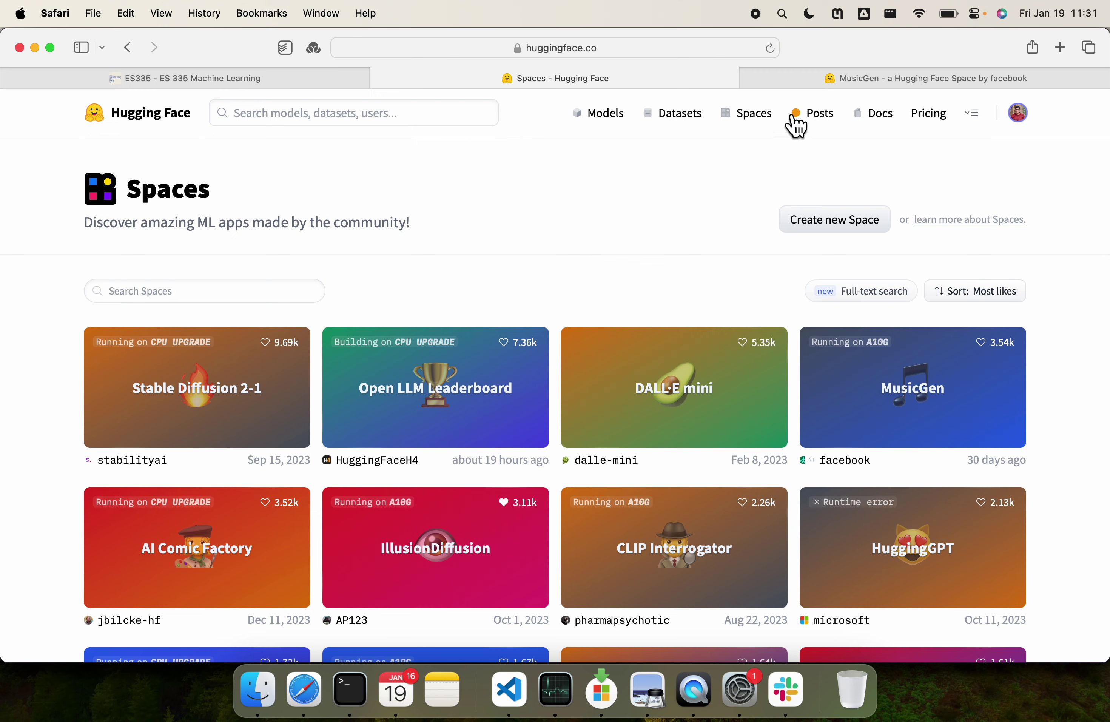
- Switch to the MusicGen Space and play a few seconds of the generated 80s pop track, pausing it again
left_click(873, 78)
scroll(107, 399, "up", 5)
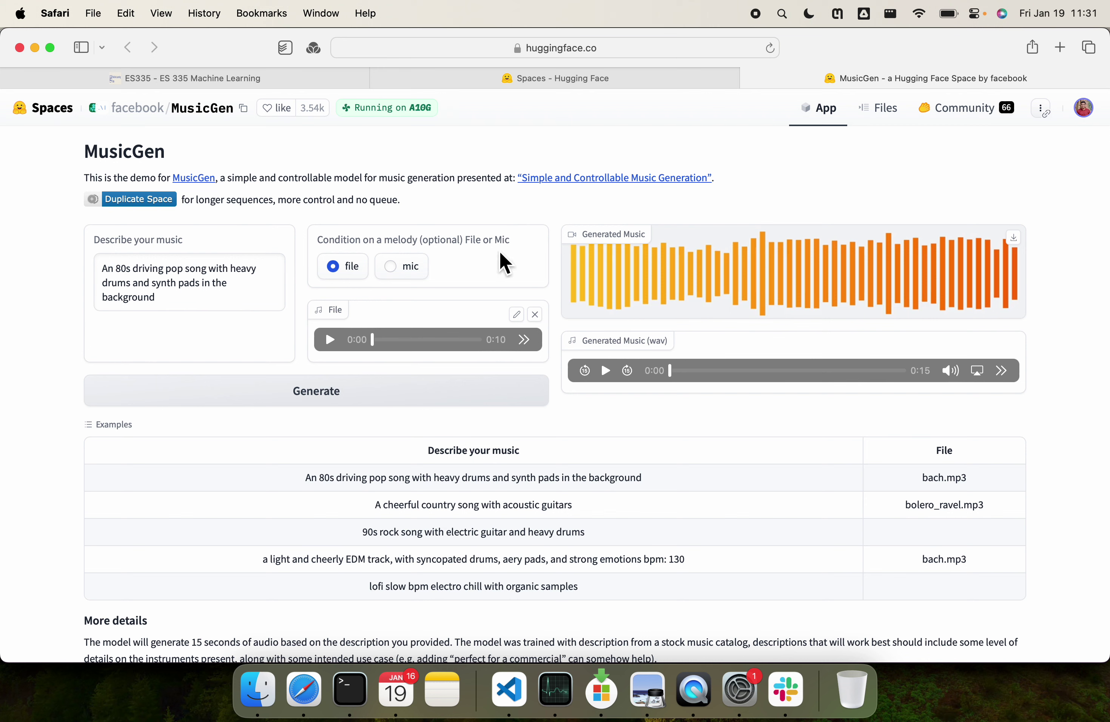
mouse_move(793, 243)
left_click(608, 376)
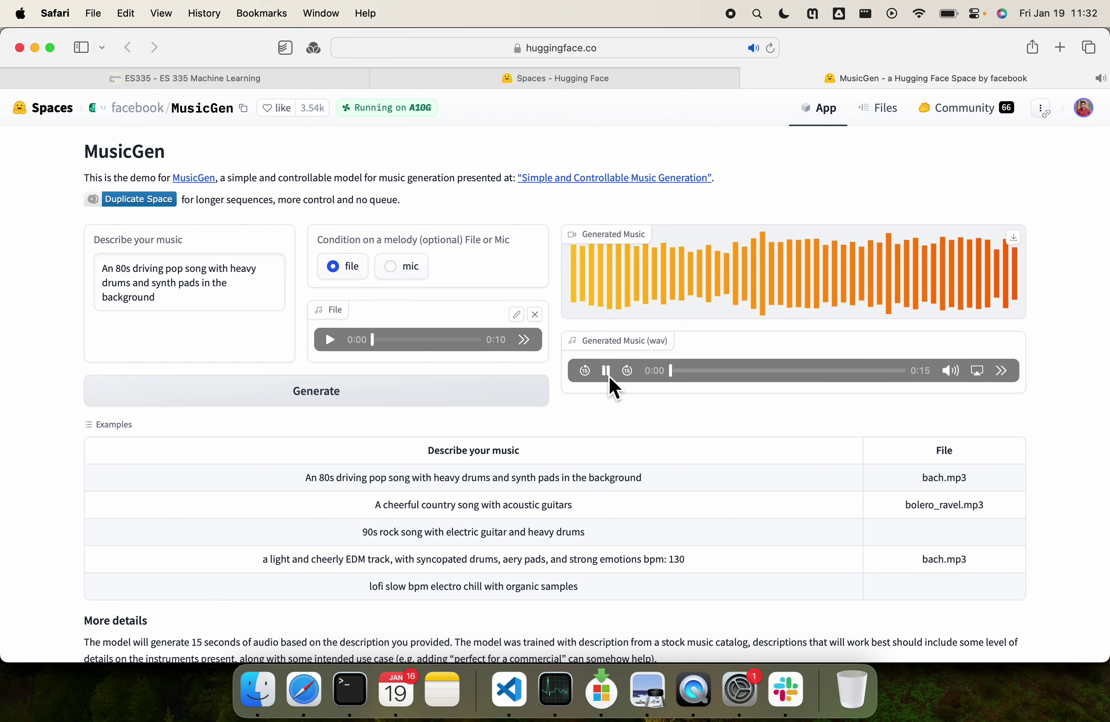
key("XF86AudioRaiseVolume")
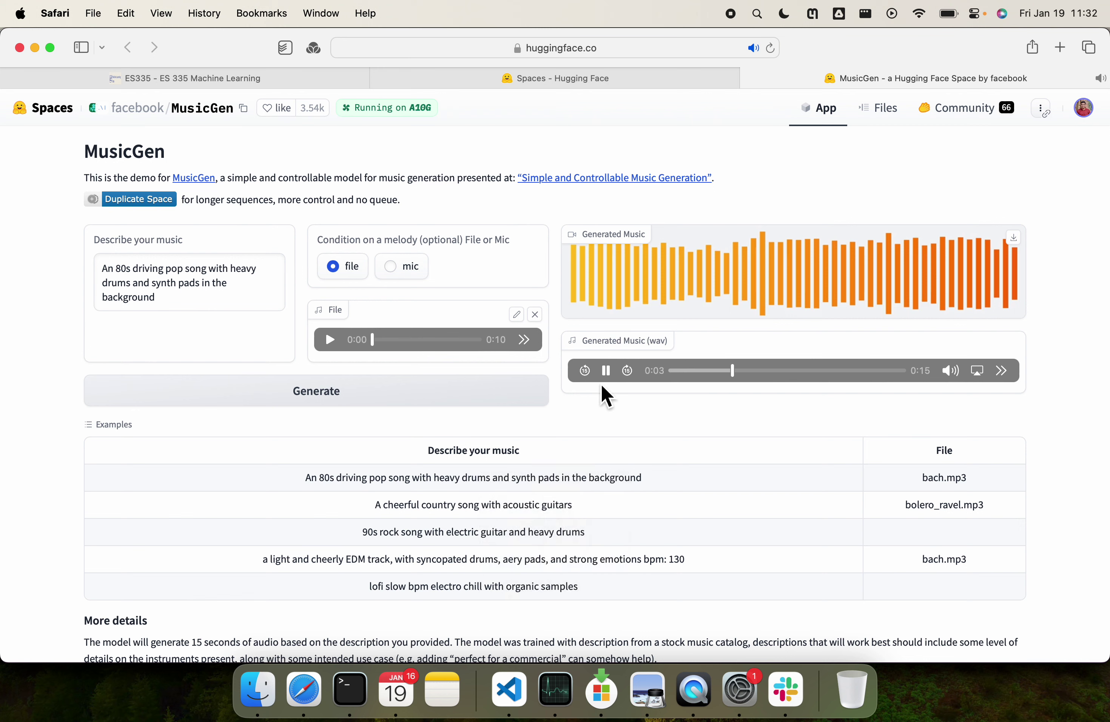
left_click(609, 372)
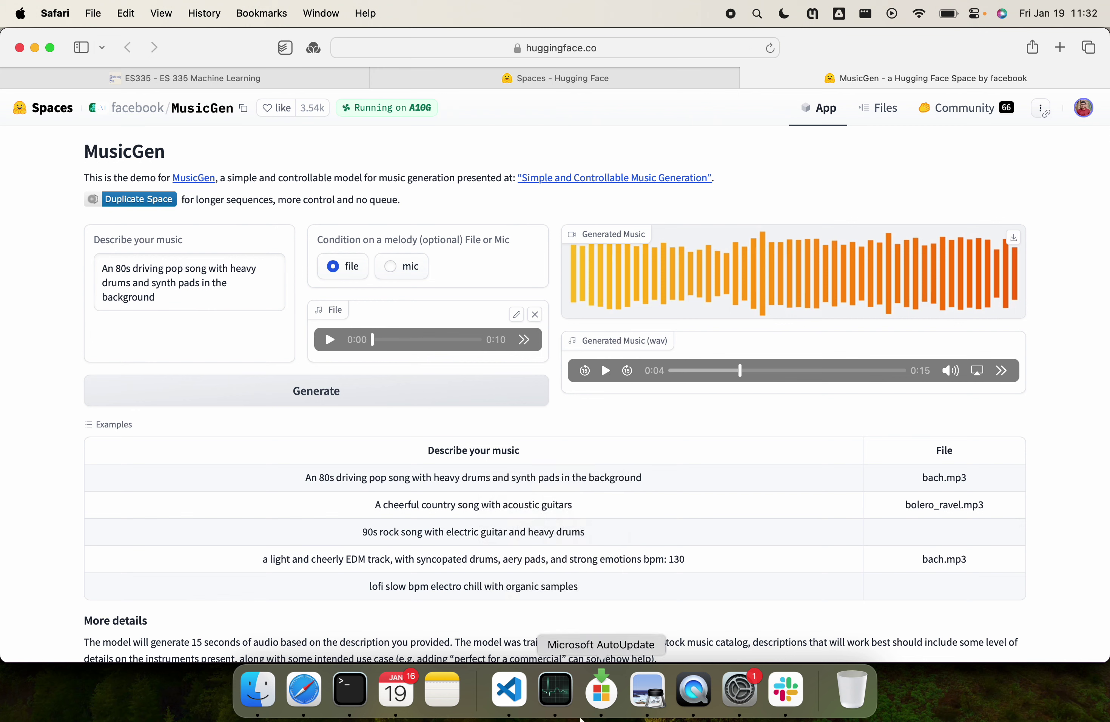
- Set the Mac's sound output device to HDMI Audio in System Settings and return to the MusicGen page
key("super+space")
type("sound")
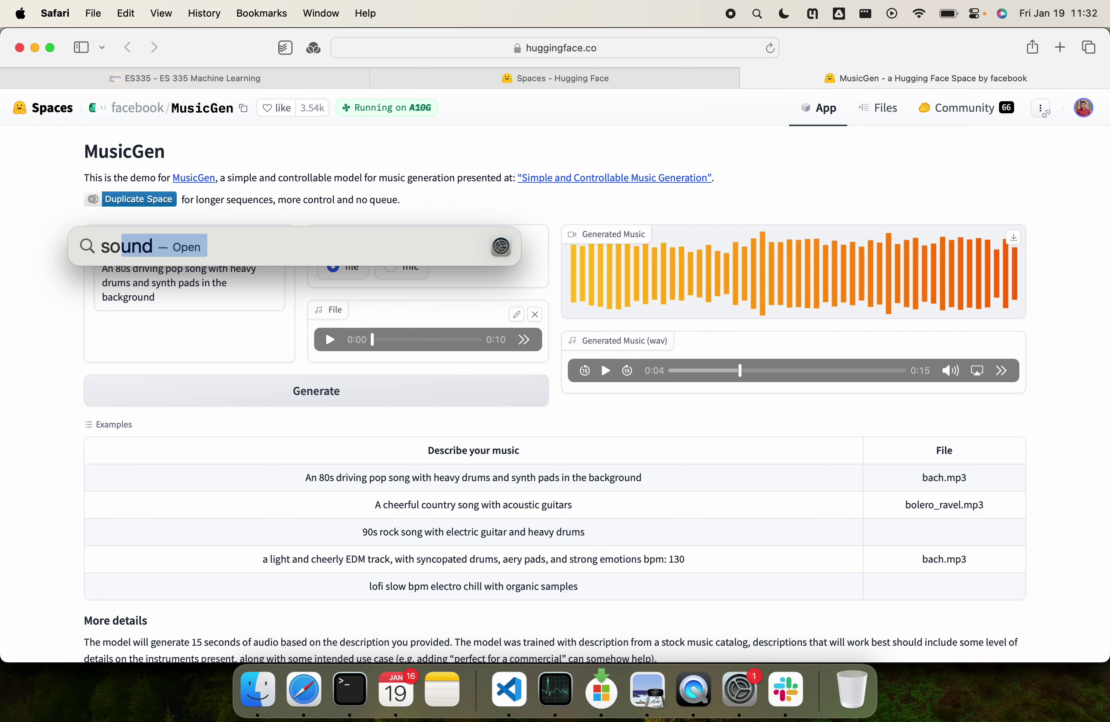
key("Return")
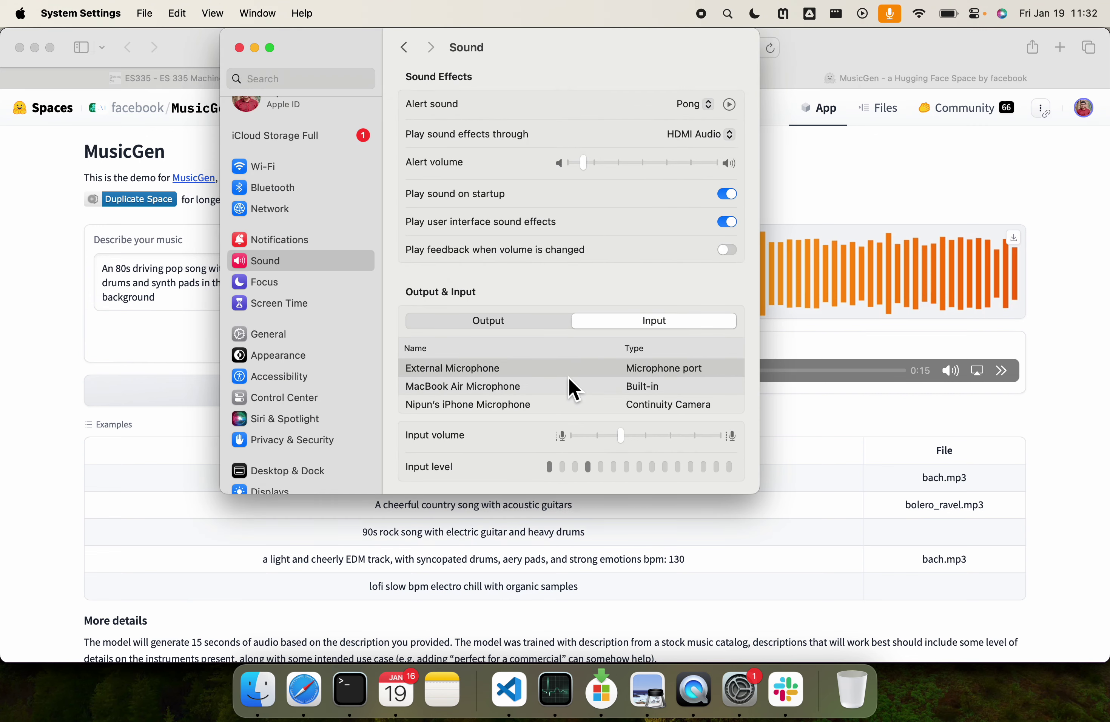
left_click(516, 327)
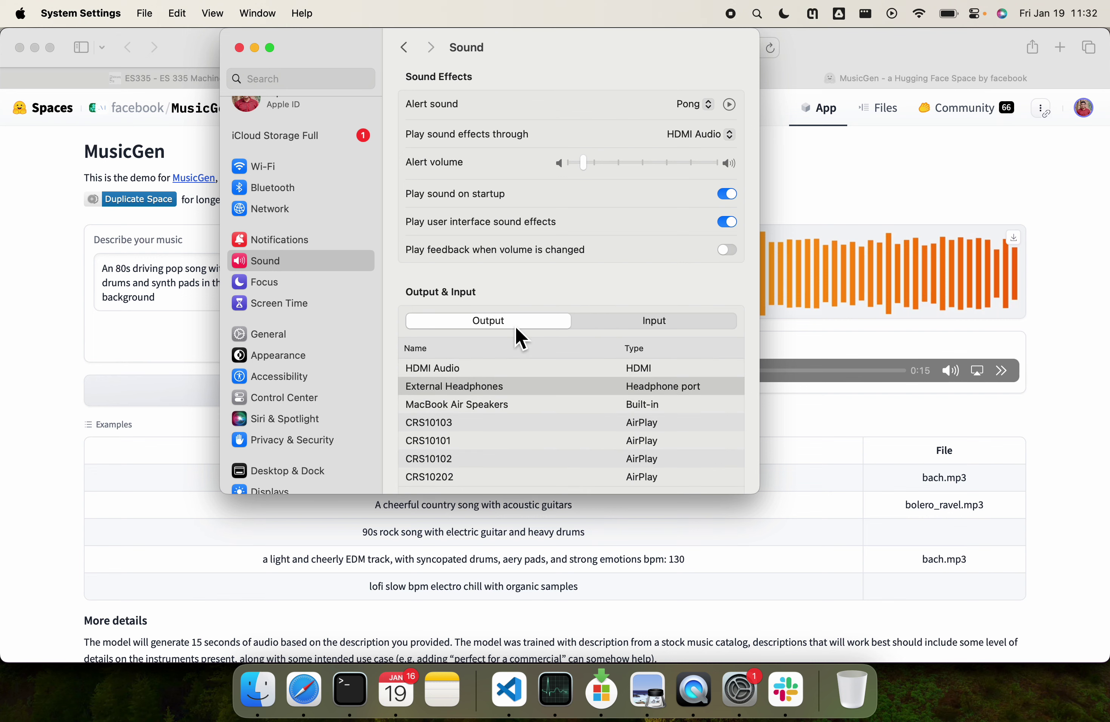
left_click(483, 370)
left_click(47, 356)
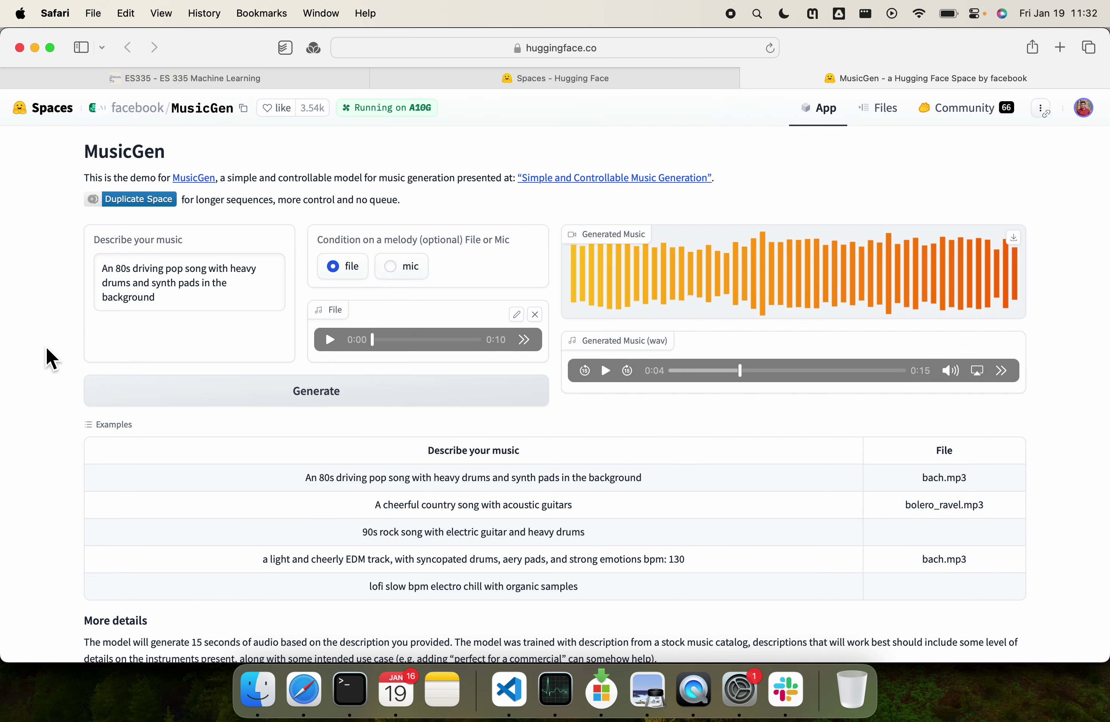
- Rewind the generated music to the beginning, play it at a raised volume and pause it at about 0:07
left_click(729, 371)
left_click_drag(726, 375, 672, 377)
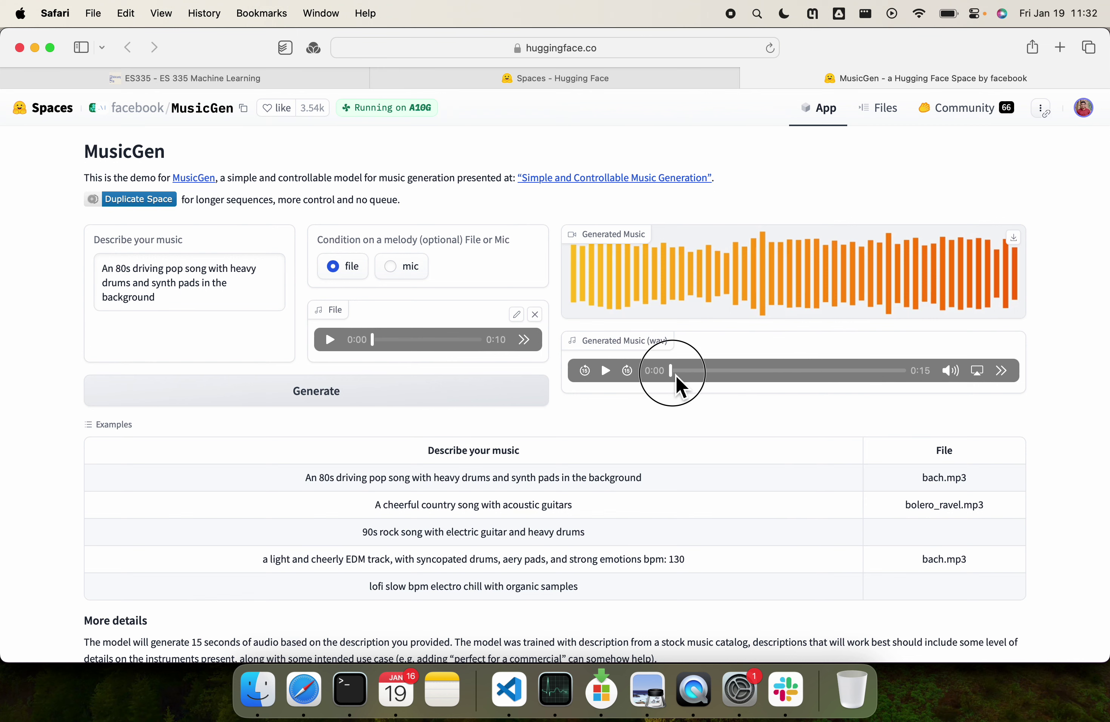
left_click(608, 371)
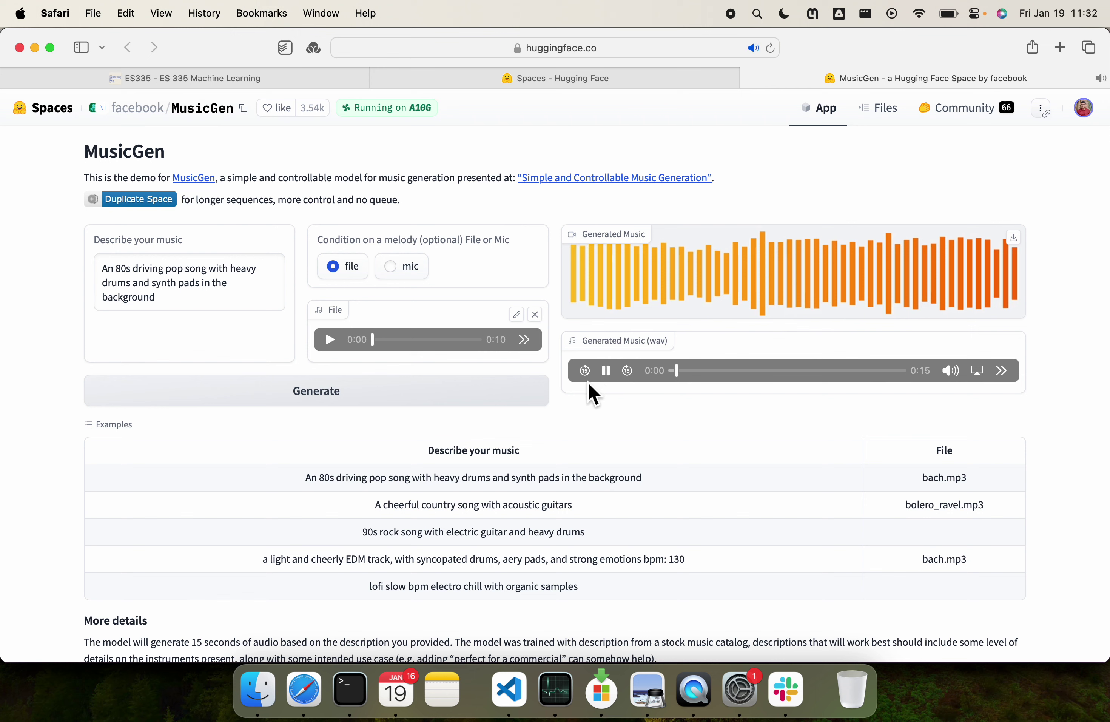
key("XF86AudioRaiseVolume")
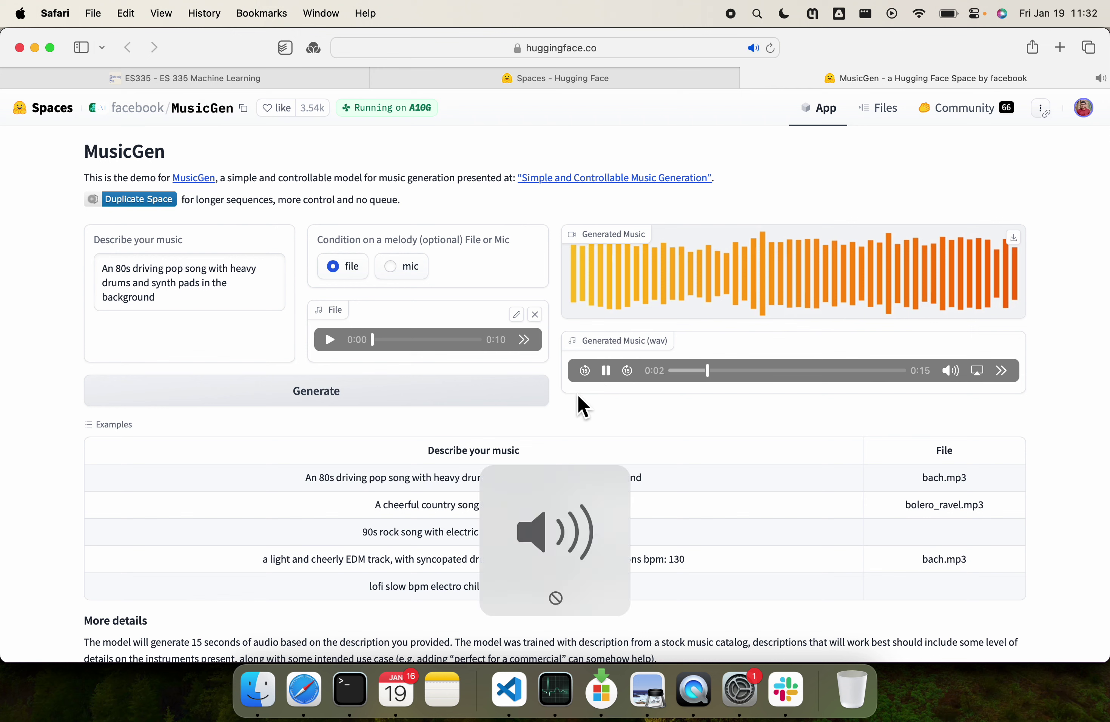
left_click(610, 375)
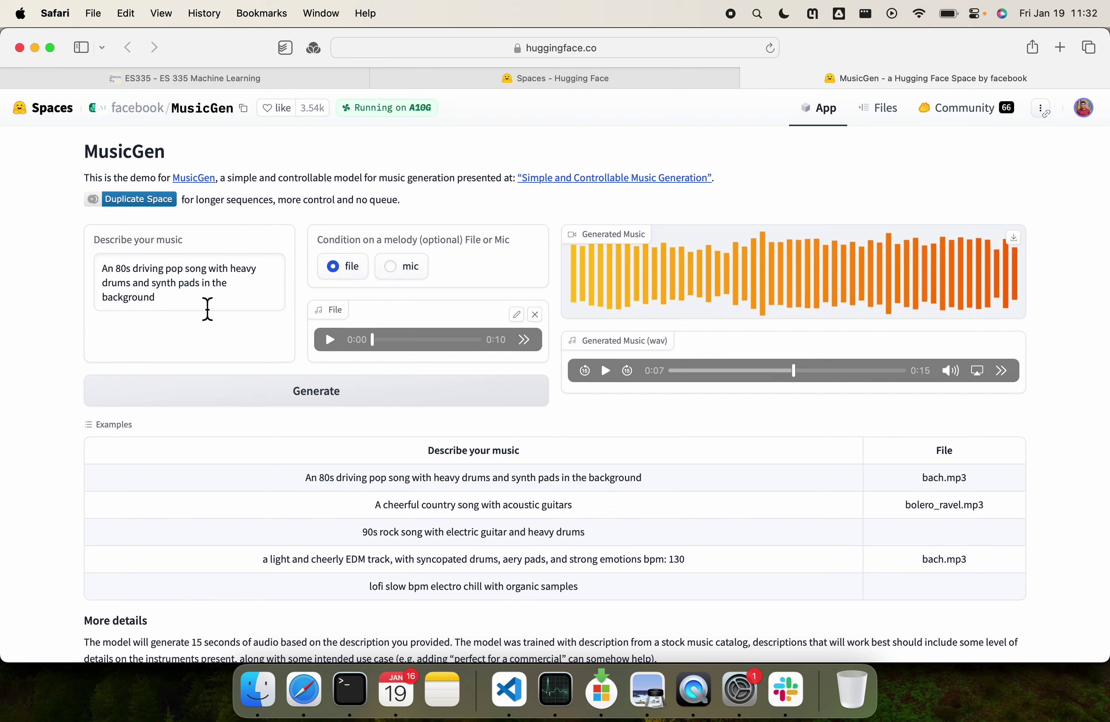
- Replace the music description with "Tabla music fast bpm"
left_click_drag(206, 307, 54, 289)
key("BackSpace")
key("super+a")
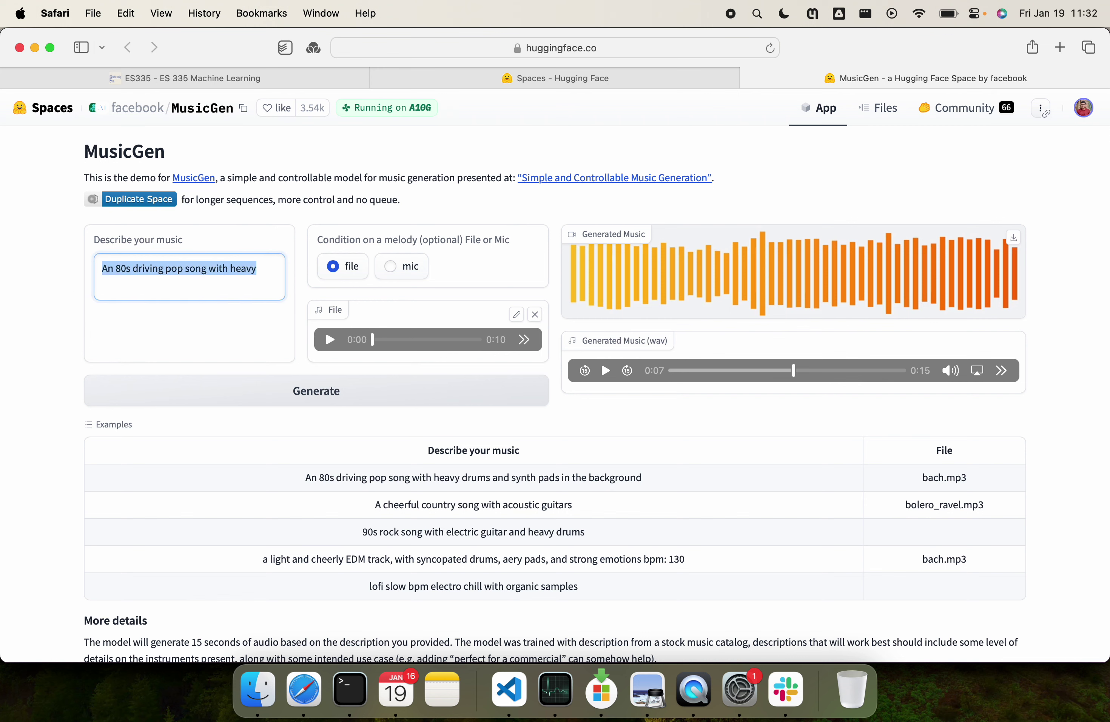
type("Tabla ma")
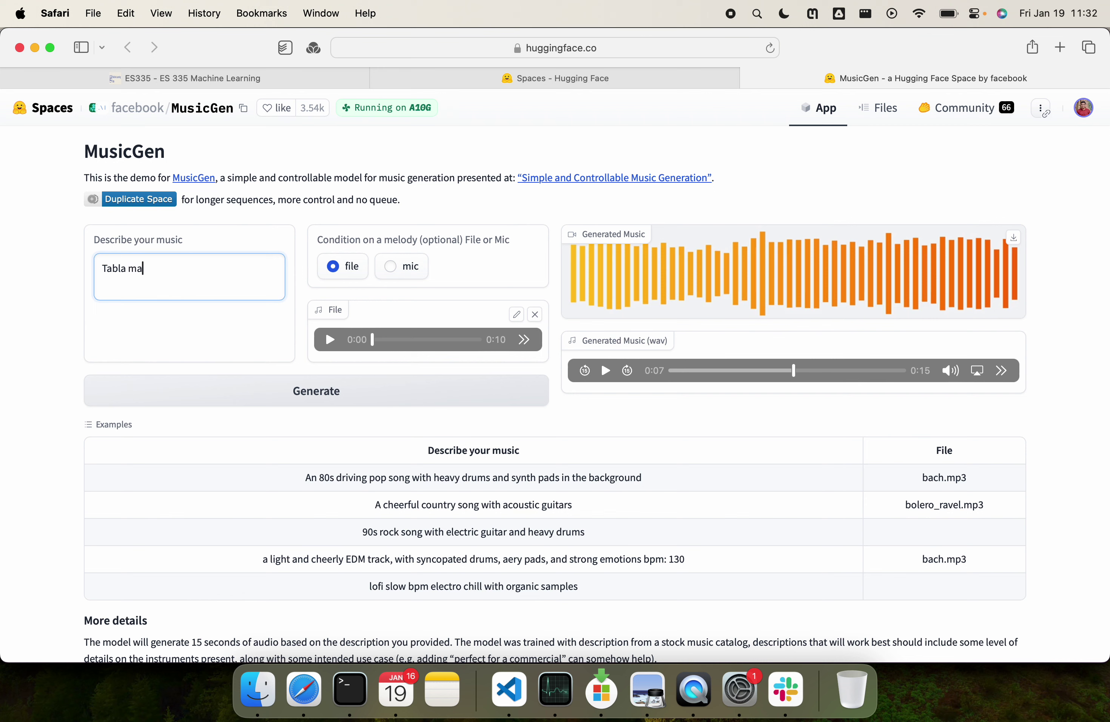
key("BackSpace")
type("usic fast bpm")
triple_click(210, 280)
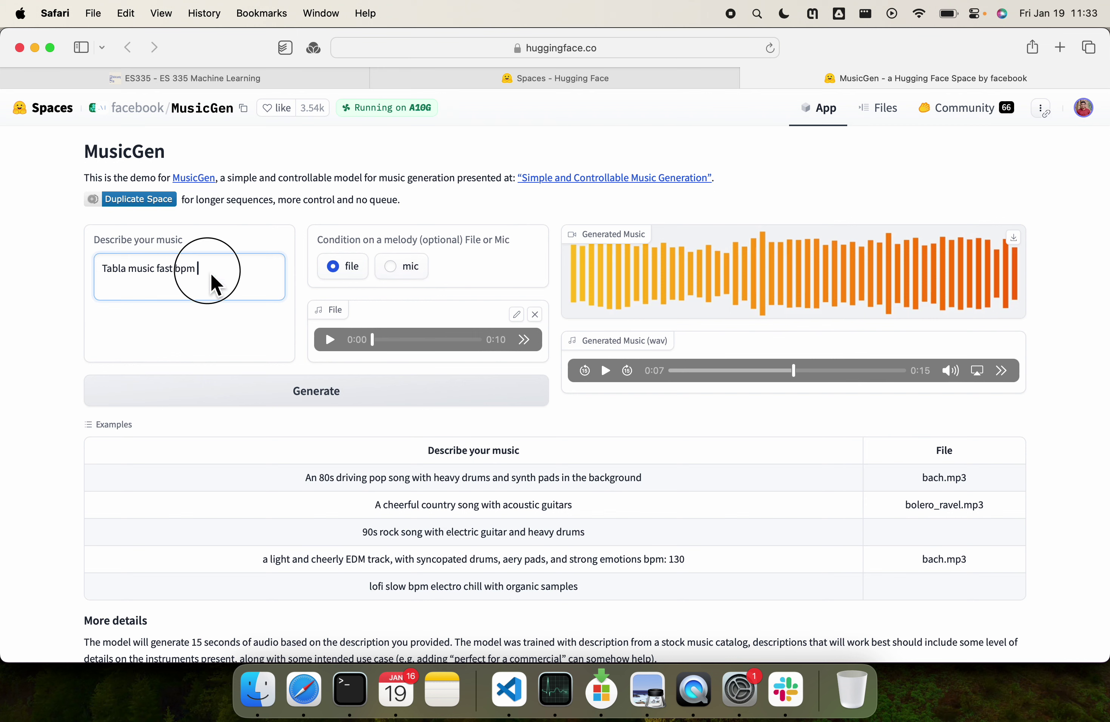
left_click(770, 47)
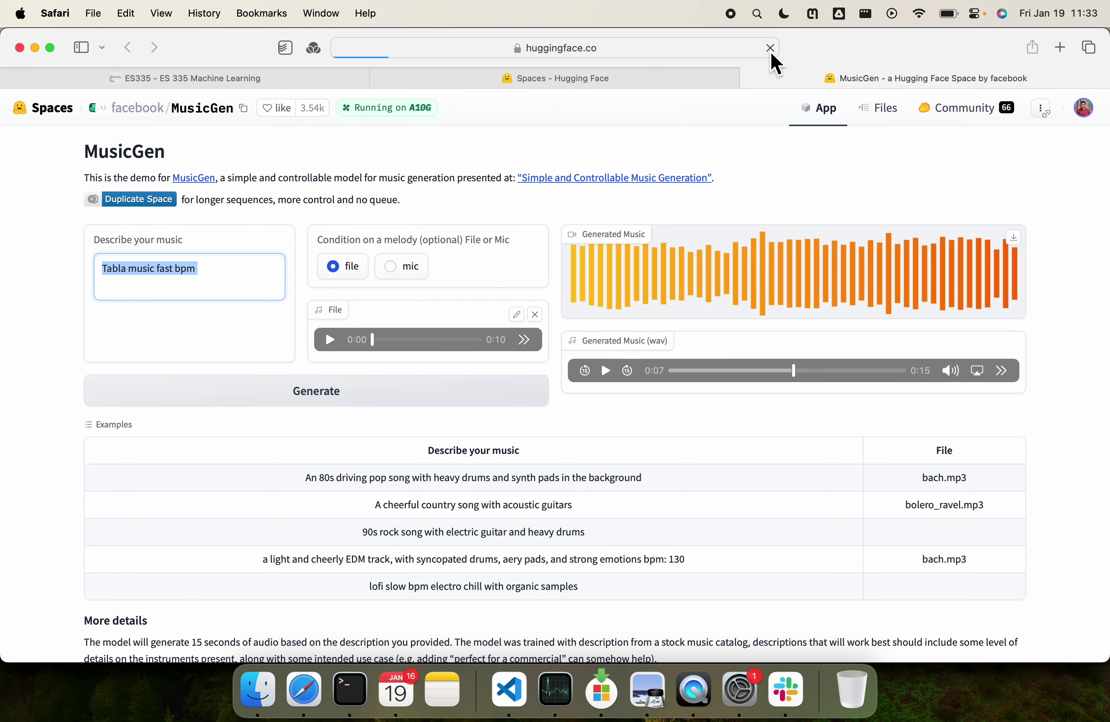
left_click(697, 47)
key("super+c")
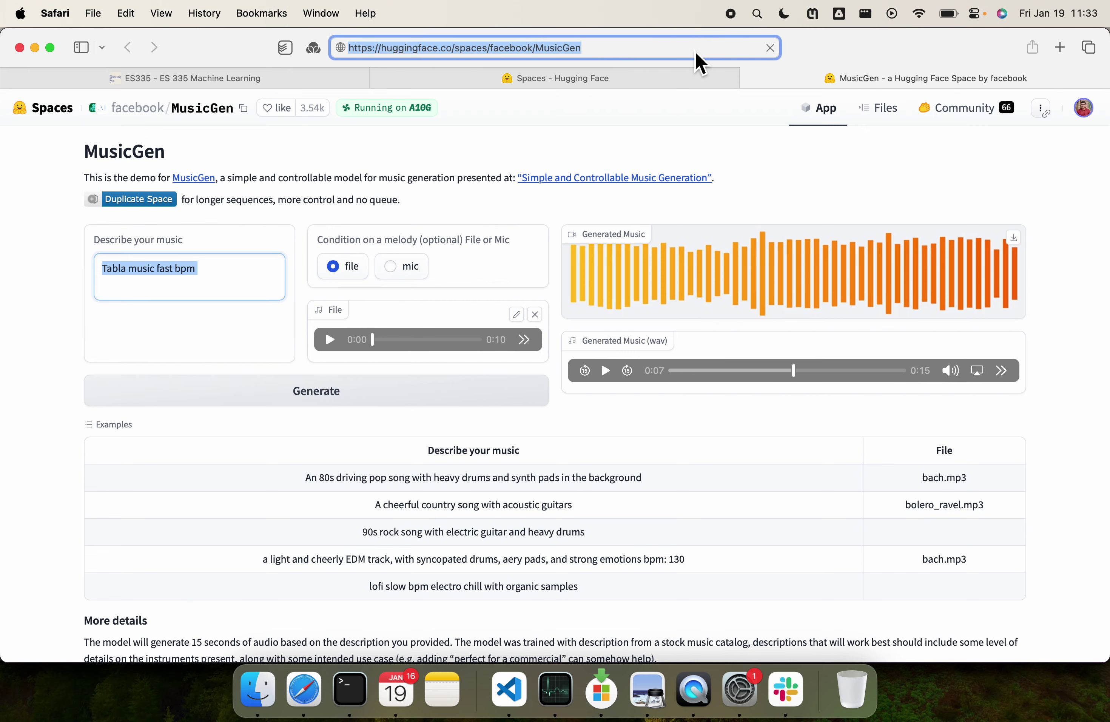
key("super+t")
key("super+v")
key("Return")
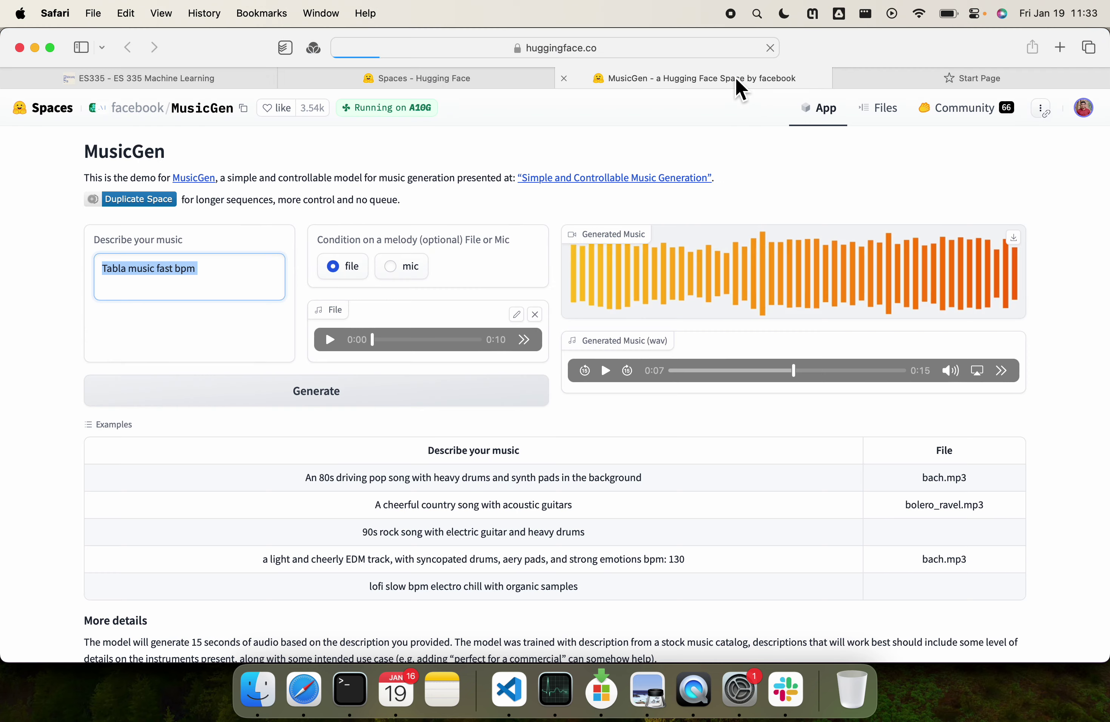
left_click(953, 83)
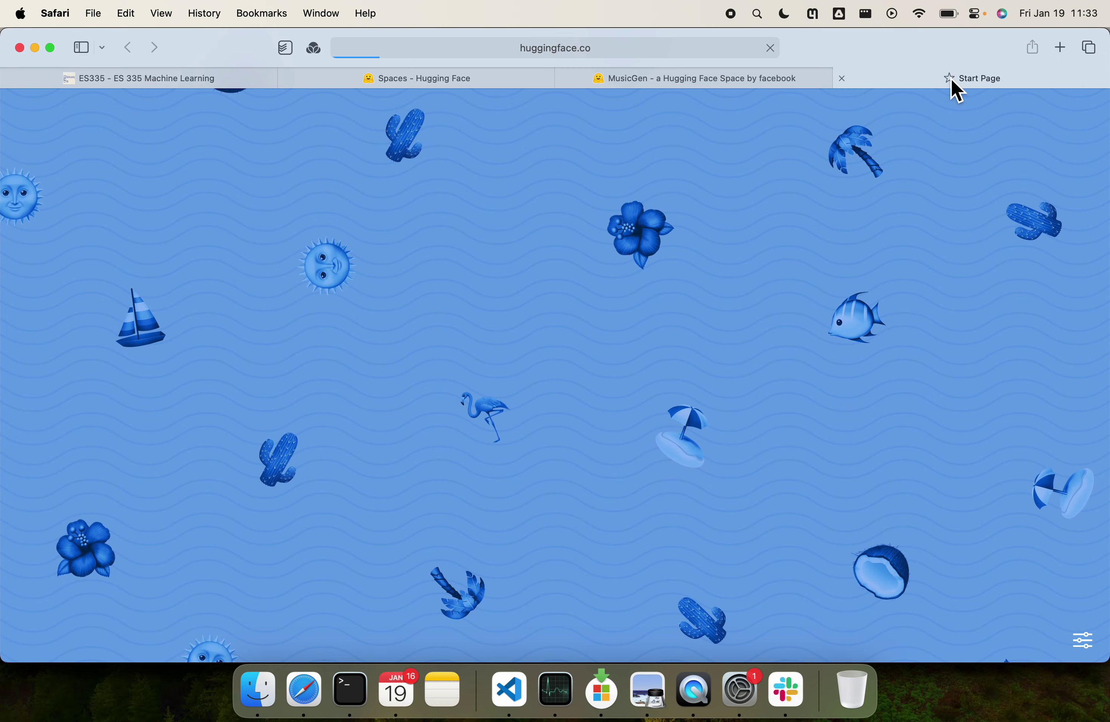
- Check the Wi-Fi connection and return to the first MusicGen tab
left_click(927, 19)
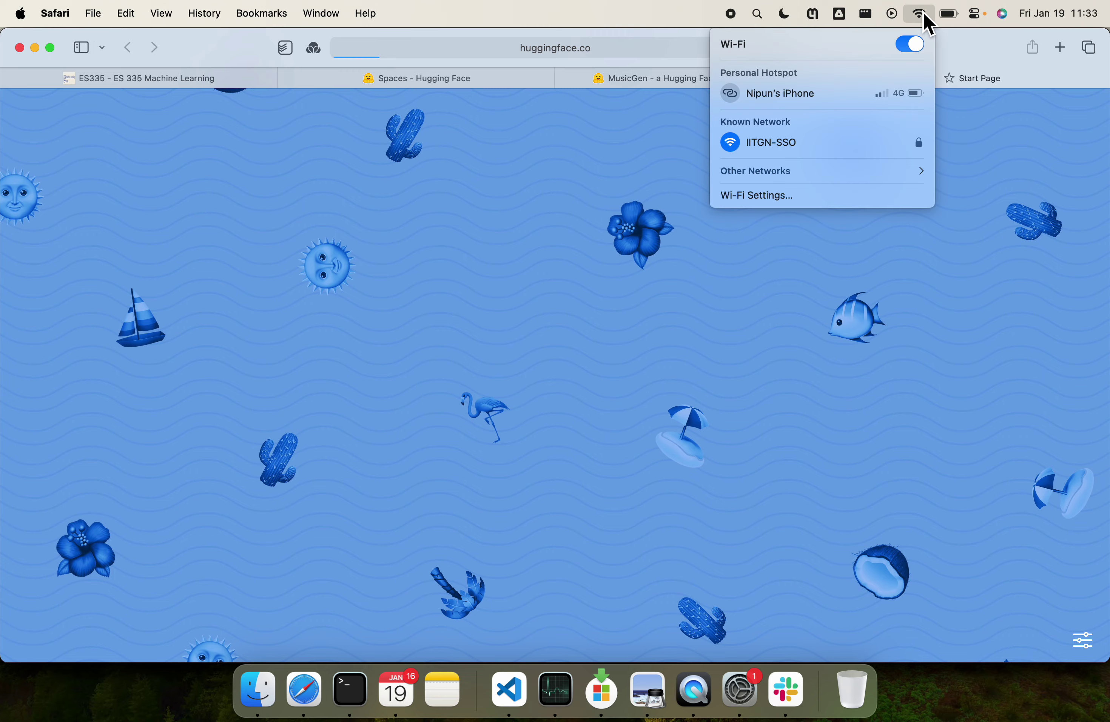
left_click(928, 18)
left_click(695, 84)
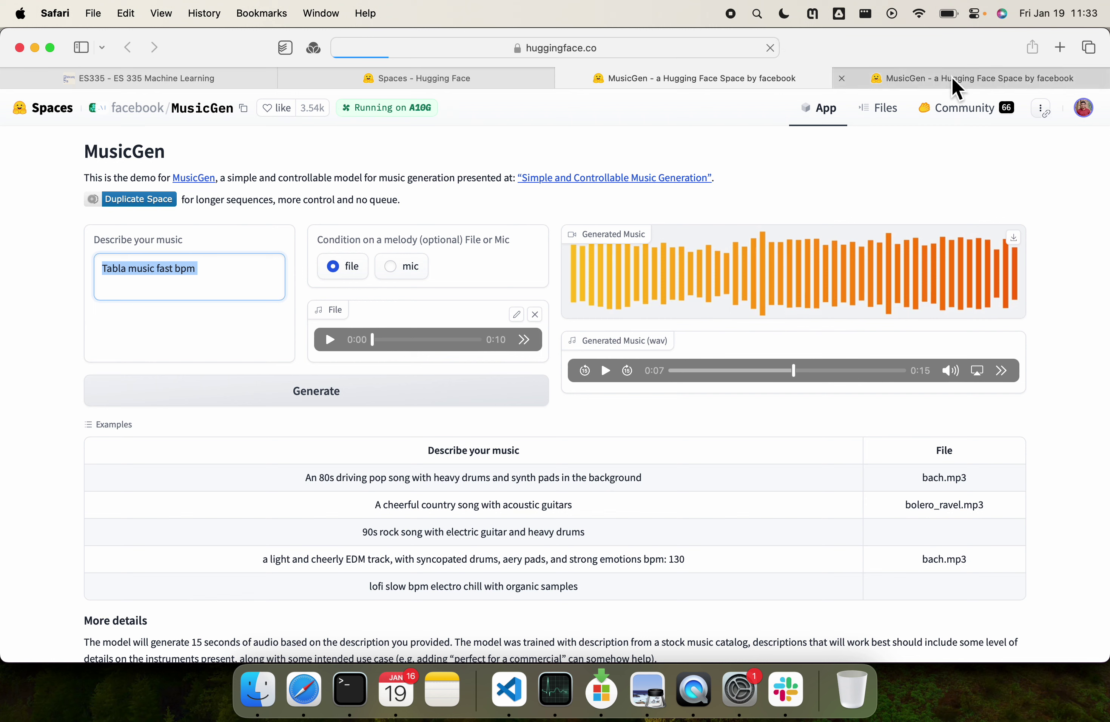
mouse_move(956, 85)
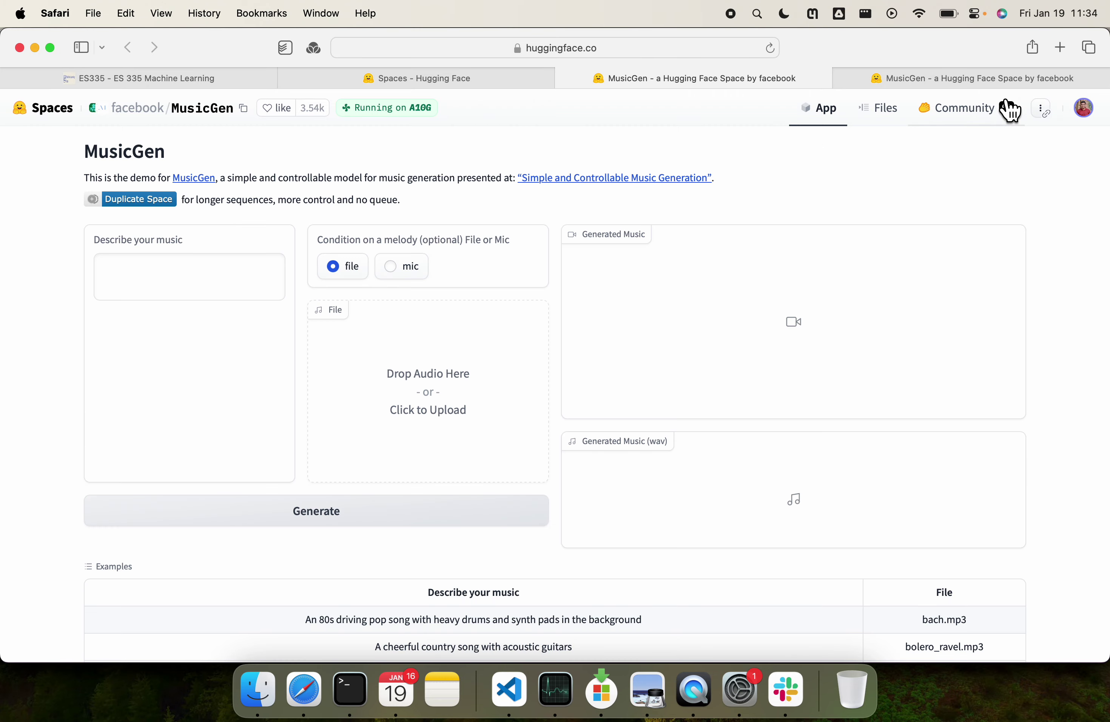
- Enter "tabla music fast bpm" as the music description and generate the track without a melody file
left_click(198, 295)
key("super+v")
key("super+a")
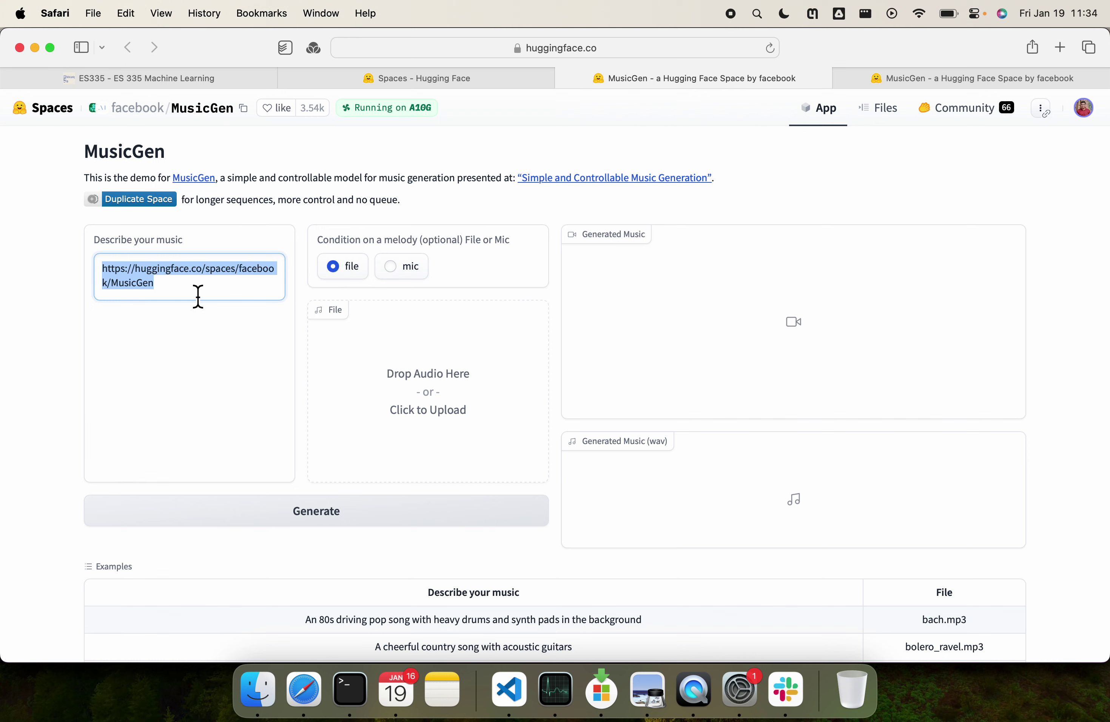
type("tabla ")
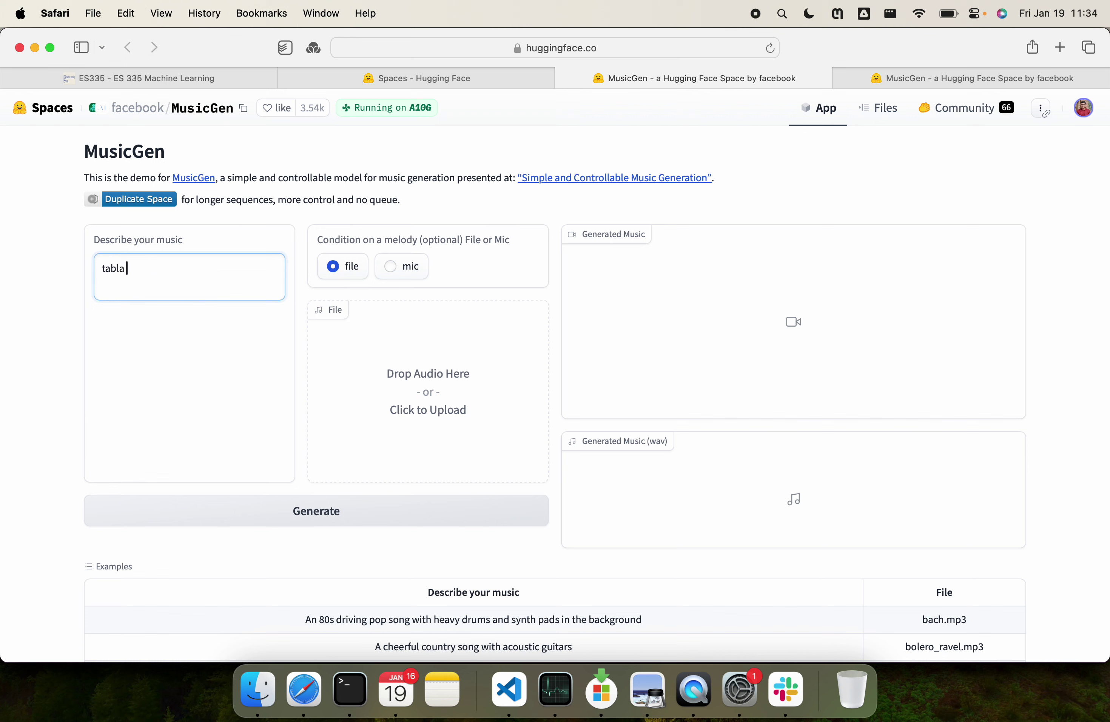
type("music fast bpm")
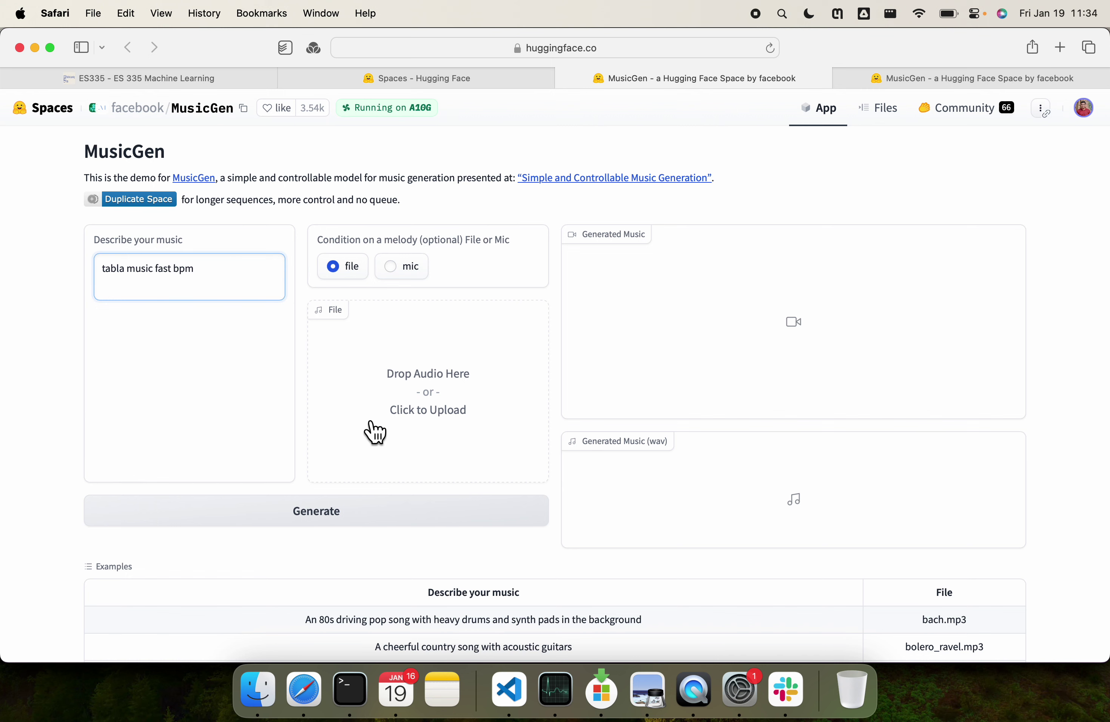
left_click(337, 519)
- In the second MusicGen tab, generate music from the description "happy upbeat music ukulele", and return to the tabla music tab
left_click(1031, 85)
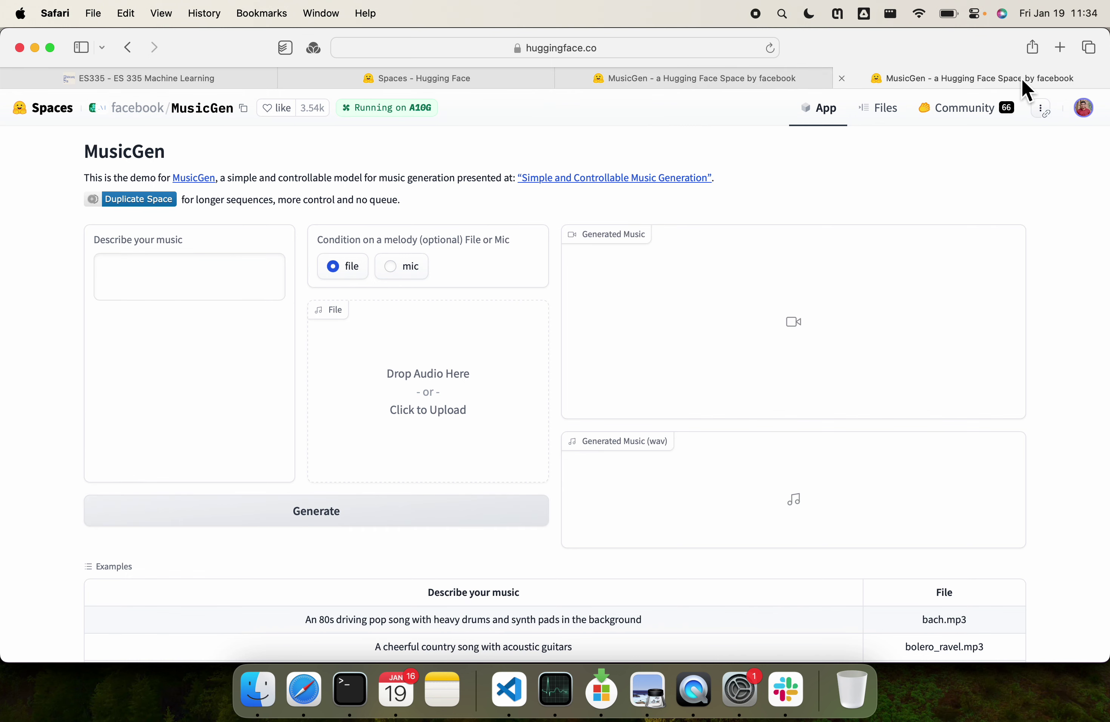
left_click(228, 287)
type("ha")
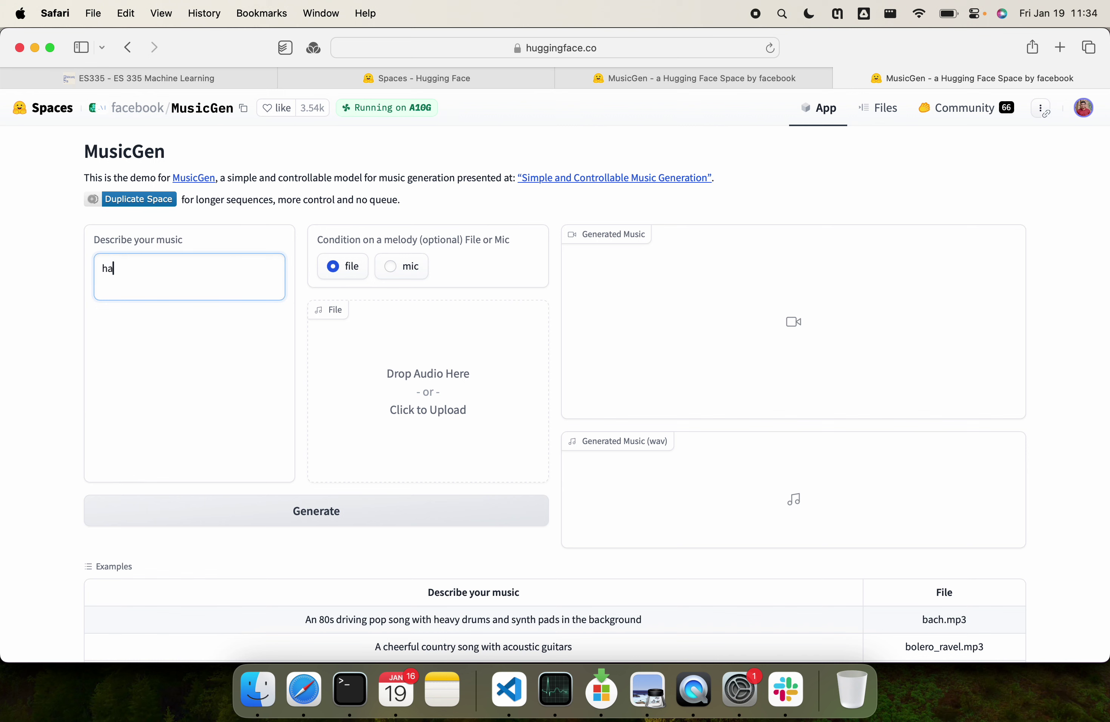
type("ppy upbeat music ukulele")
left_click(248, 518)
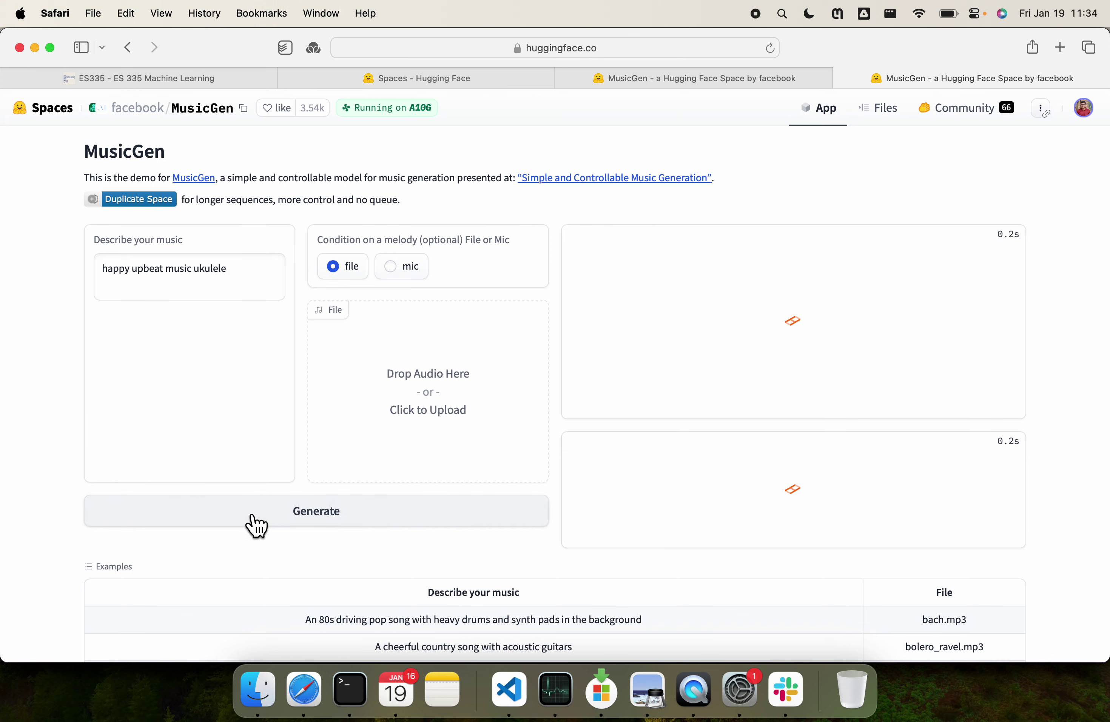
left_click(772, 78)
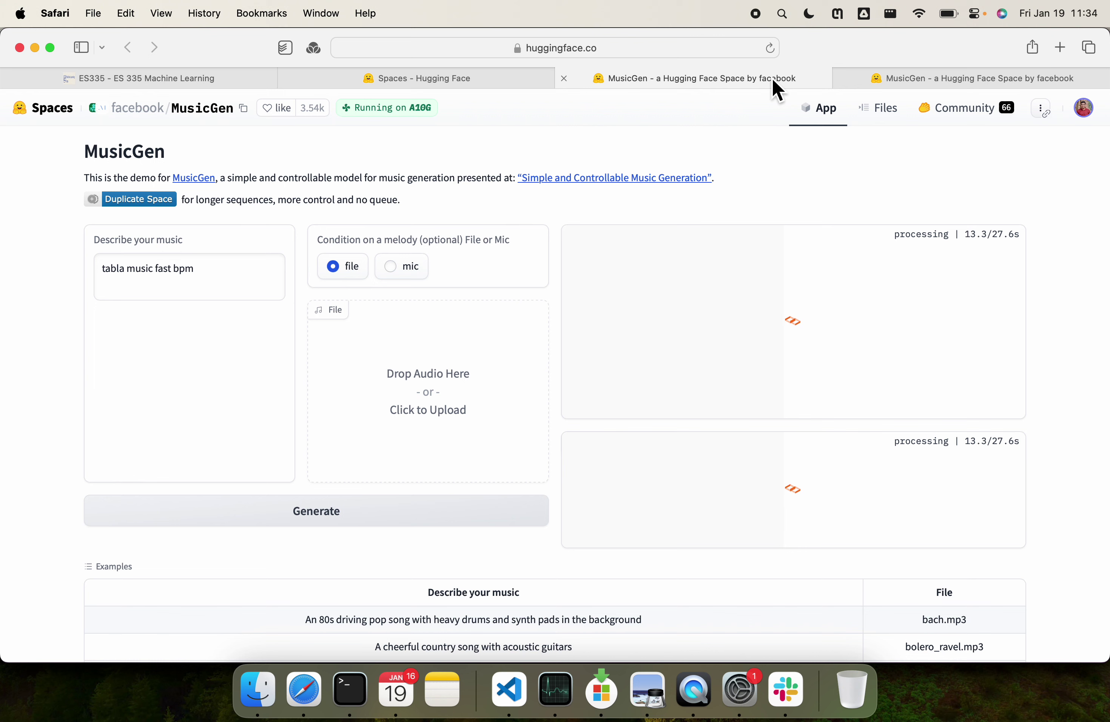